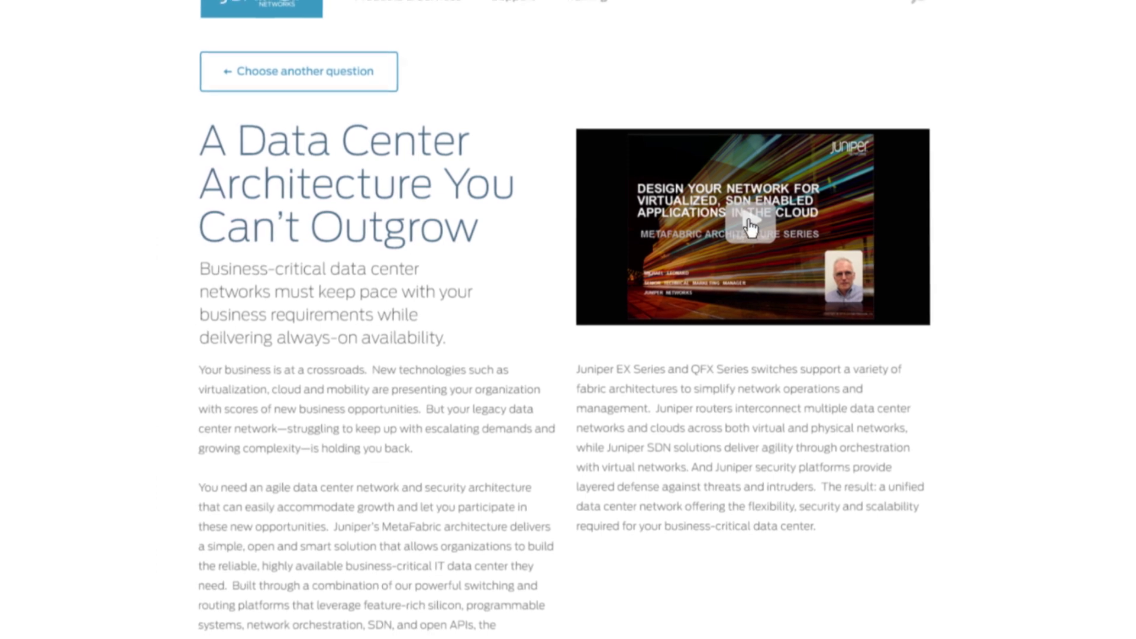
# Start the MetaFabric architecture video and bring up the MX960 router product page
pyautogui.click(749, 224)
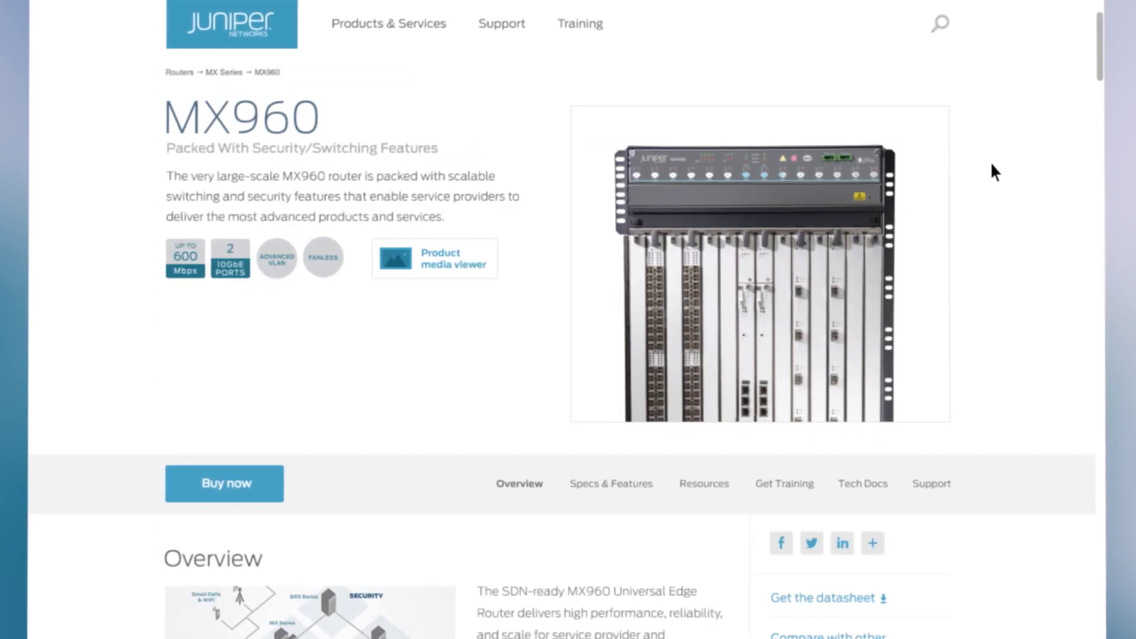
# Autoscroll down the MX960 page and stop at the Specs & Features section
pyautogui.middleClick(991, 172)
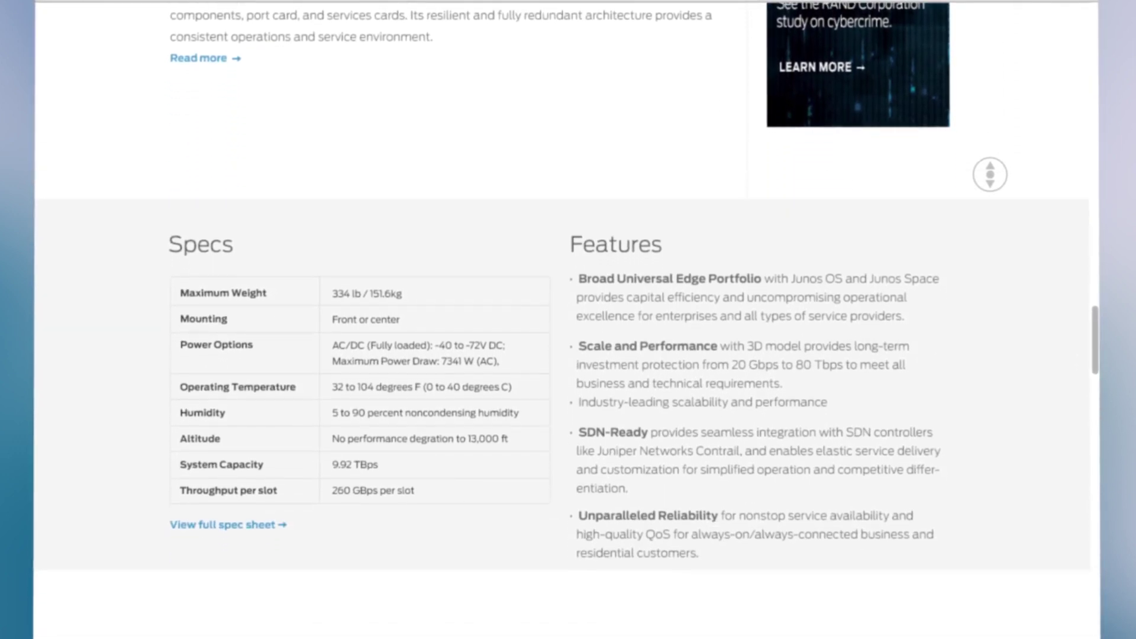
pyautogui.click(1021, 122)
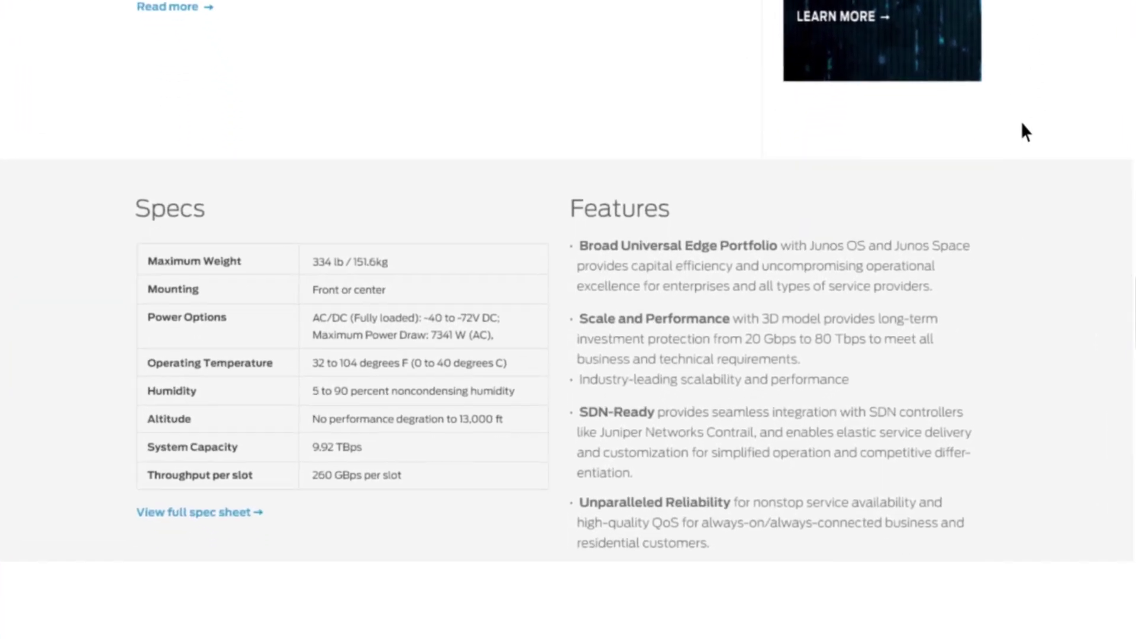